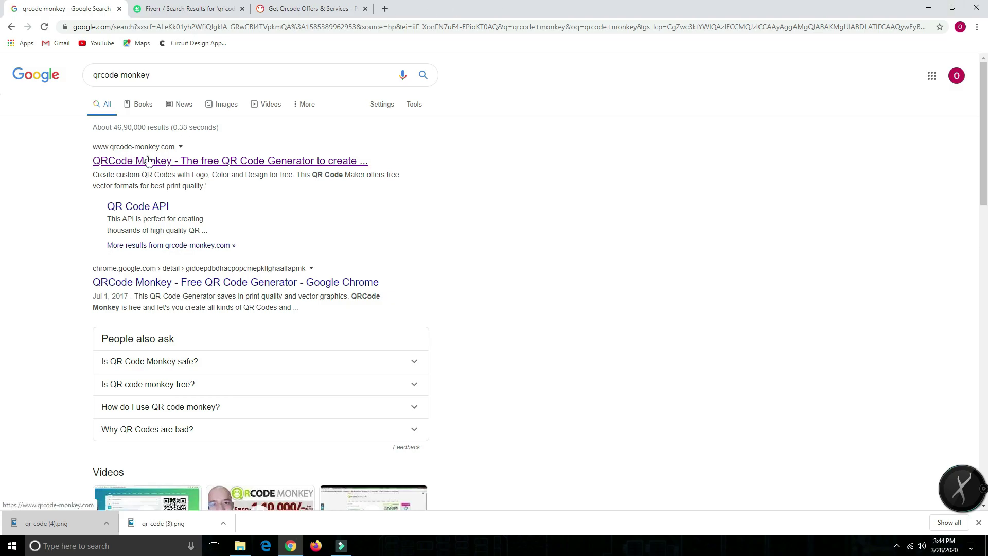
pyautogui.click(149, 161)
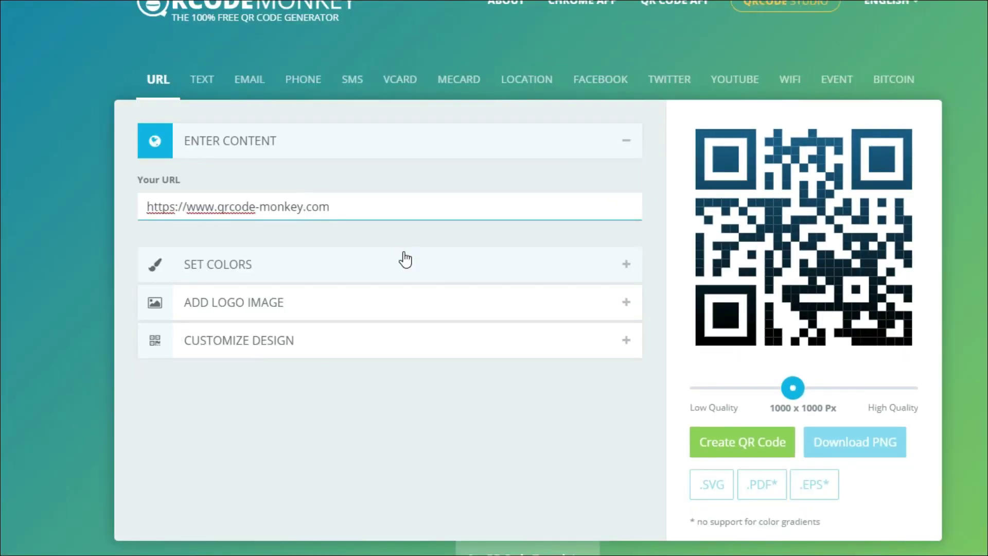
pyautogui.press('BackSpace')
pyautogui.press('BackSpace')
pyautogui.press('BackSpace')
pyautogui.press('BackSpace')
pyautogui.press('BackSpace')
pyautogui.press('BackSpace')
pyautogui.press('BackSpace')
pyautogui.press('BackSpace')
pyautogui.press('BackSpace')
pyautogui.press('BackSpace')
pyautogui.press('BackSpace')
pyautogui.press('BackSpace')
pyautogui.press('BackSpace')
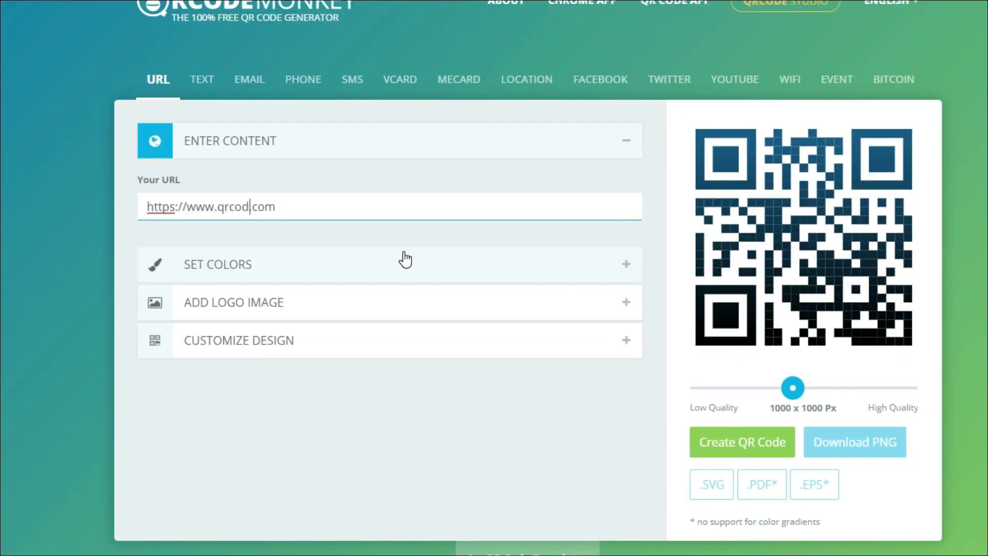
pyautogui.write('itechsoftech')
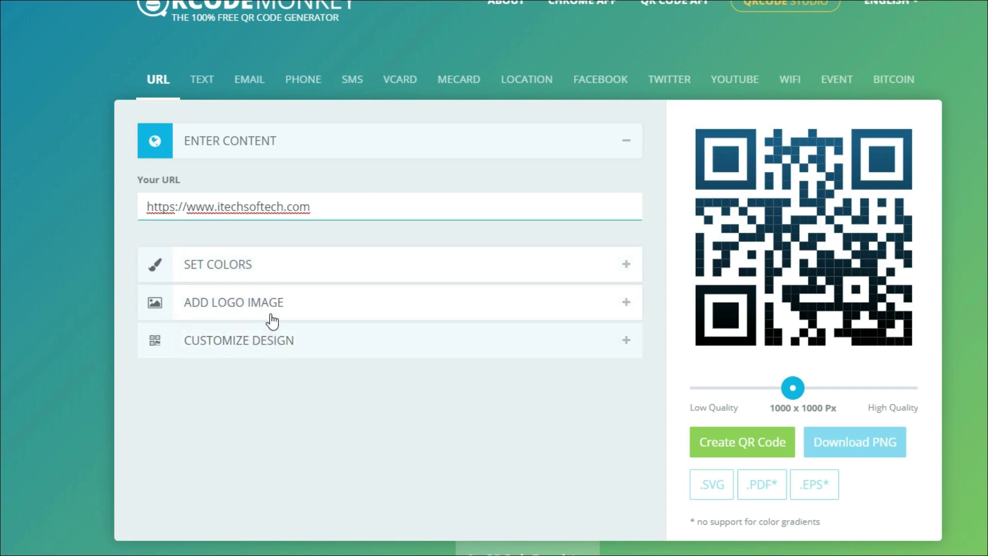
# Step: Switch the QR code's foreground to a color gradient and enable custom eye colors
pyautogui.click(253, 277)
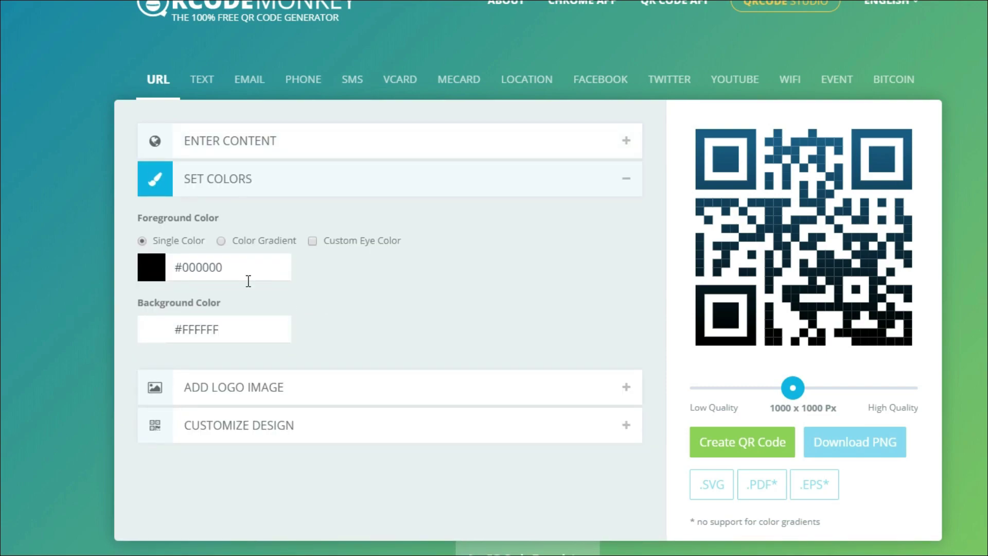
pyautogui.click(222, 241)
pyautogui.click(312, 241)
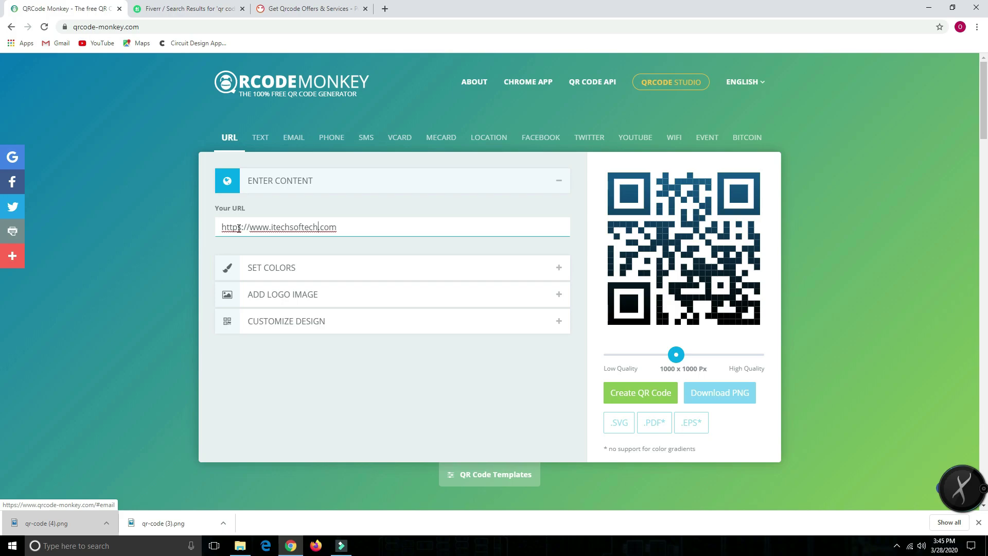
pyautogui.click(224, 228)
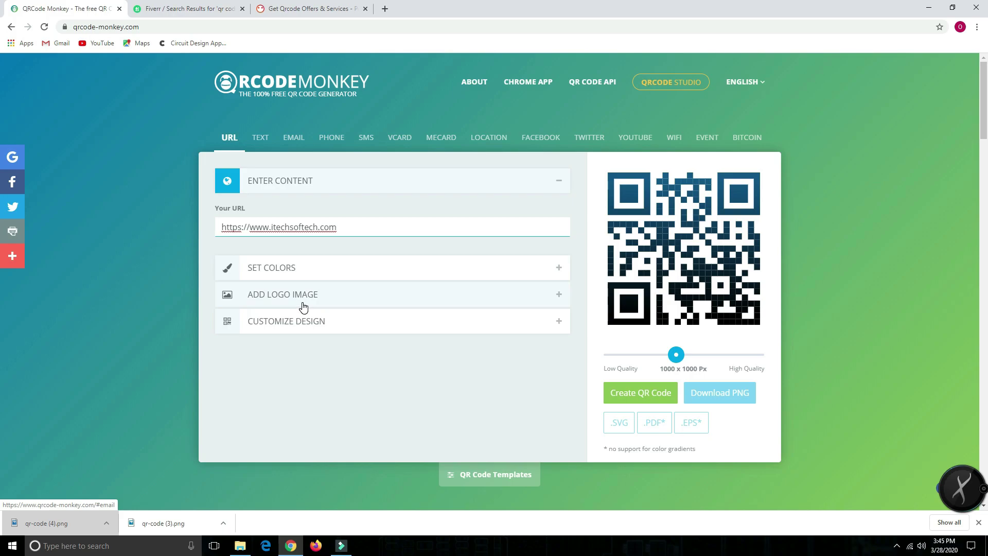
pyautogui.click(296, 276)
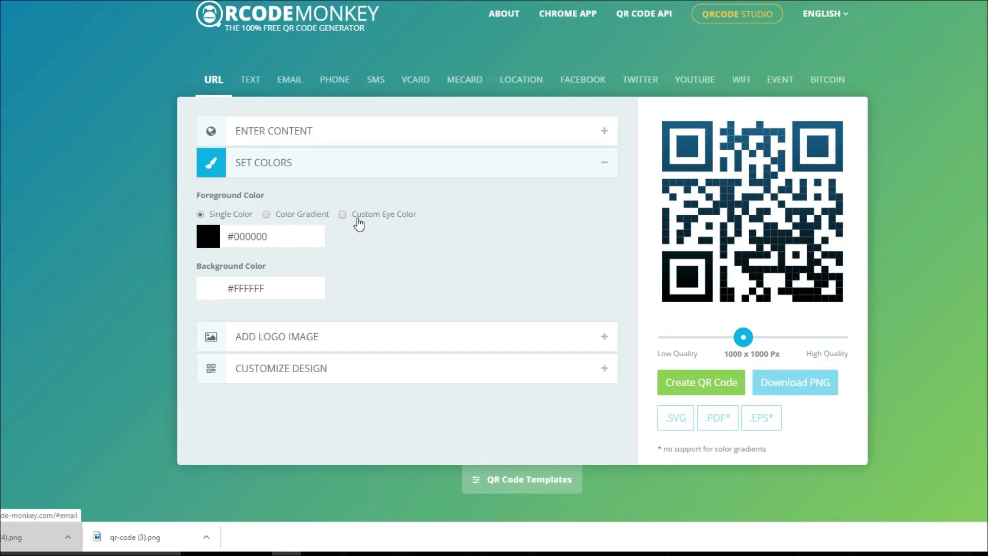
pyautogui.click(266, 214)
pyautogui.click(343, 214)
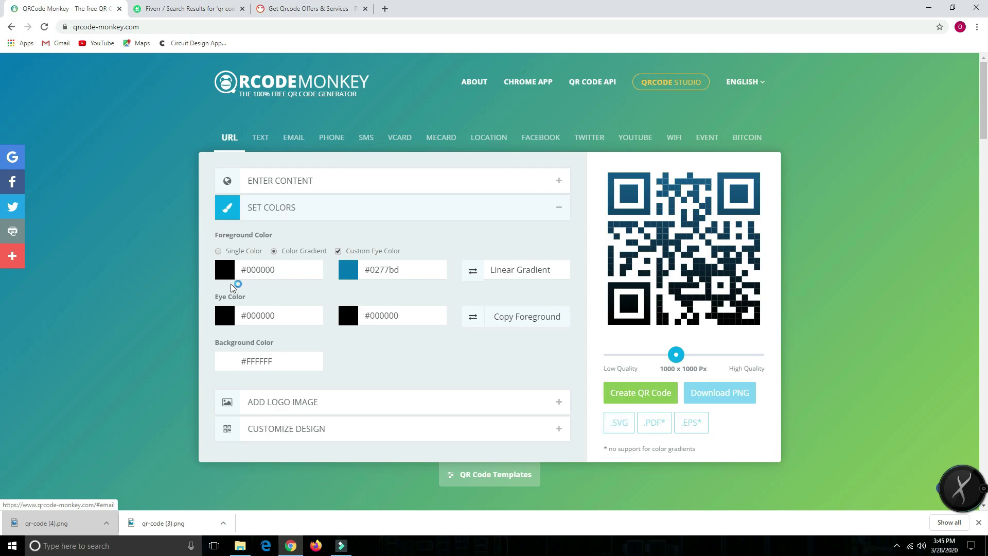
# Step: Set the foreground gradient colors to red #E72020 and green #24E692
pyautogui.click(225, 269)
pyautogui.click(283, 287)
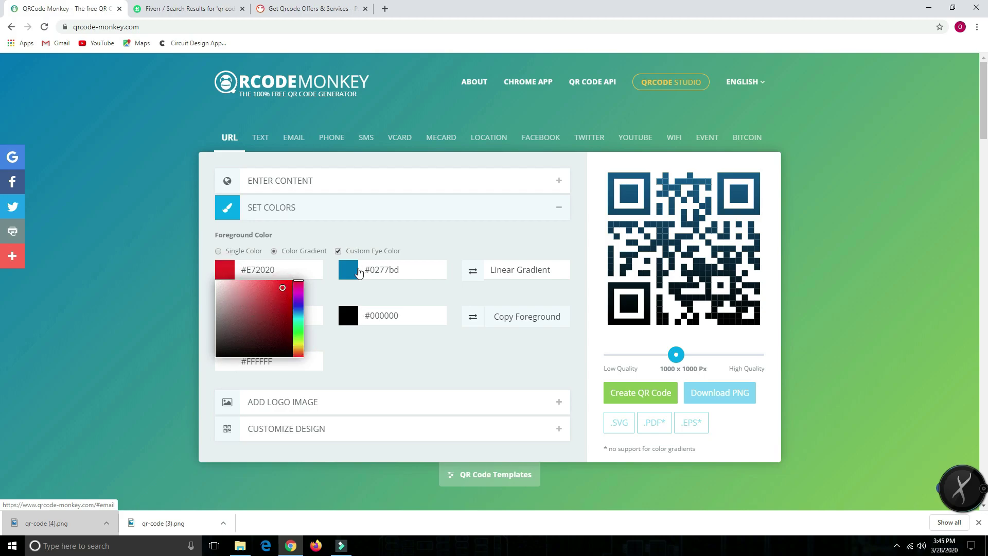
pyautogui.click(349, 269)
pyautogui.moveTo(422, 313); pyautogui.dragTo(422, 324)
pyautogui.click(404, 288)
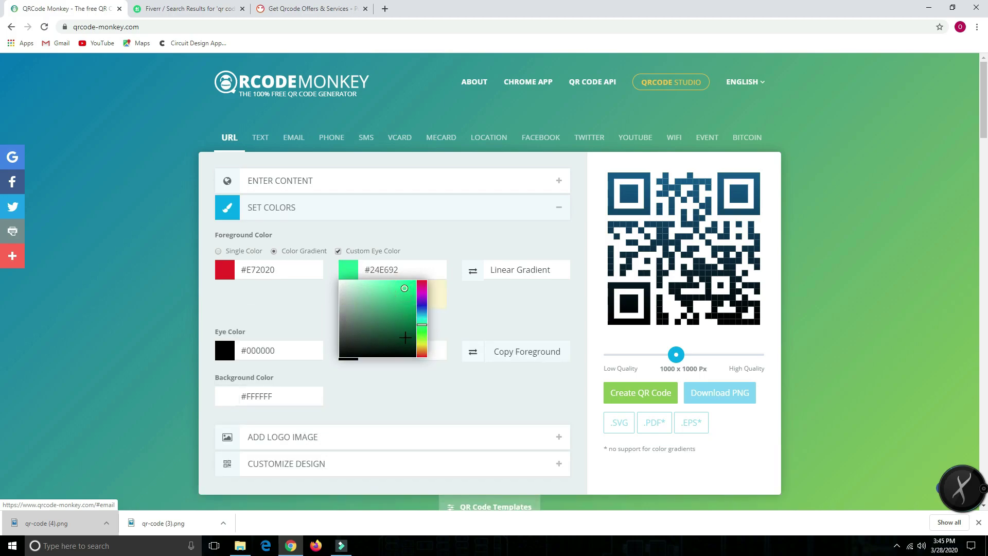
pyautogui.click(491, 304)
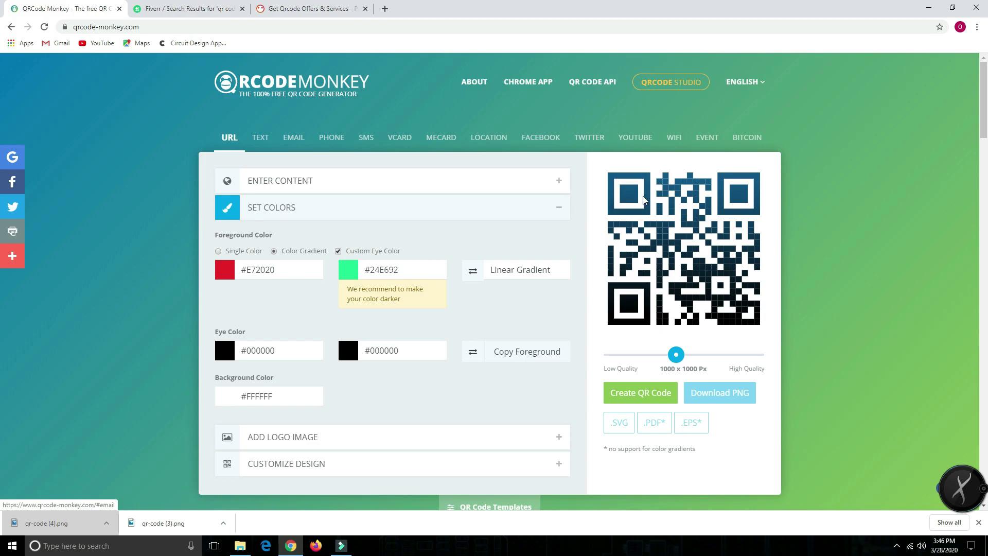
# Step: Set the first eye color to green #0BE28C
pyautogui.click(229, 350)
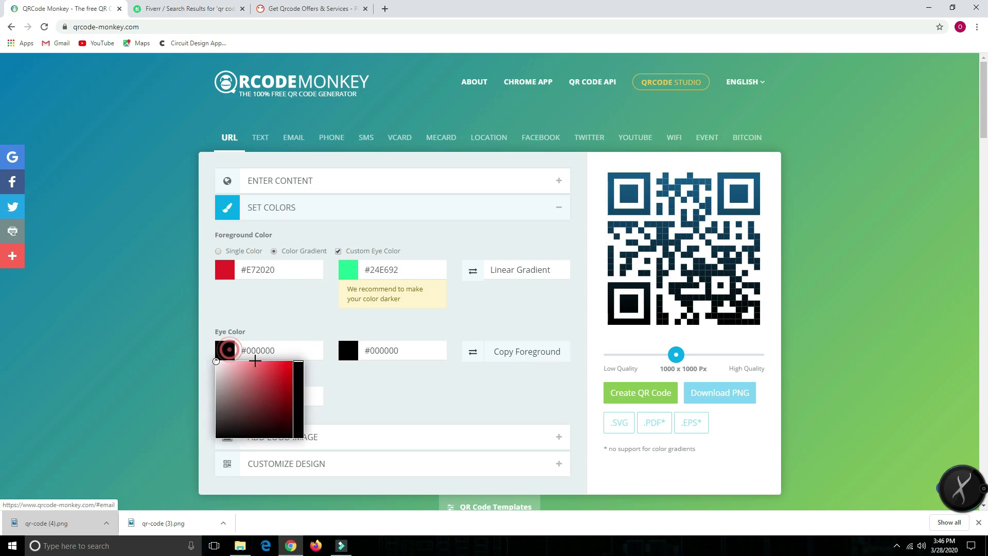
pyautogui.click(293, 385)
pyautogui.moveTo(299, 392)
pyautogui.mouseDown()
pyautogui.moveTo(298, 409)
pyautogui.moveTo(298, 376)
pyautogui.moveTo(298, 406)
pyautogui.mouseUp()
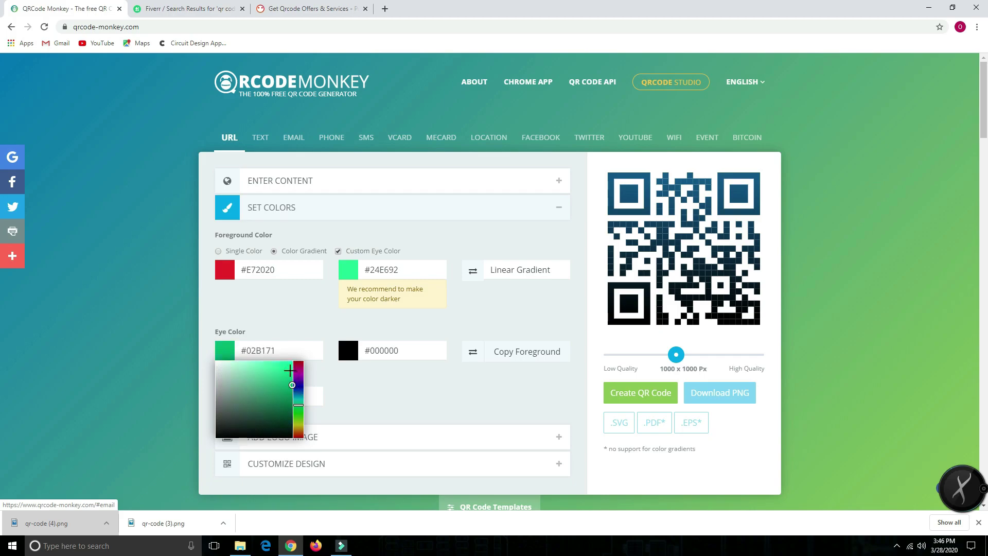
pyautogui.click(290, 371)
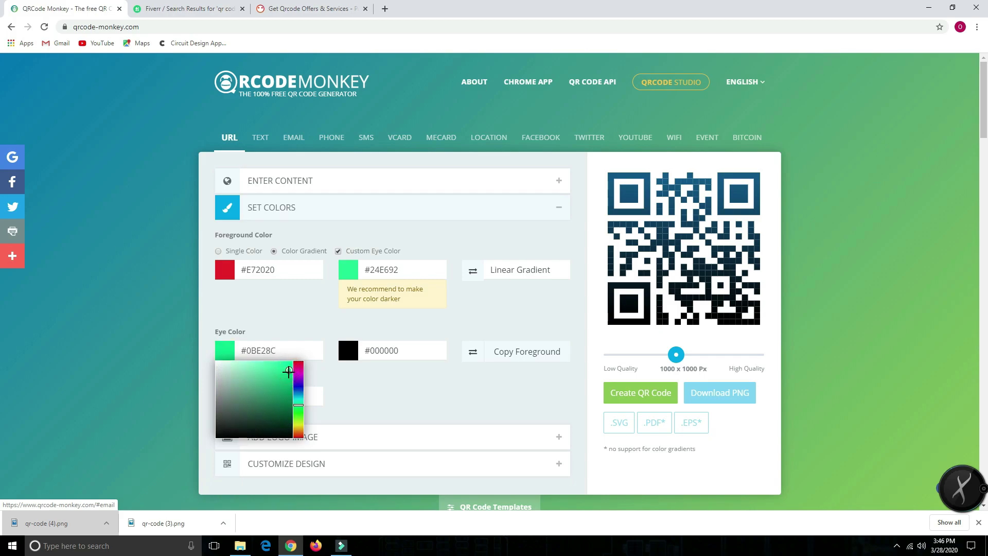
# Step: Set the second eye color to yellow #CCCC14 and generate the QR code
pyautogui.click(349, 356)
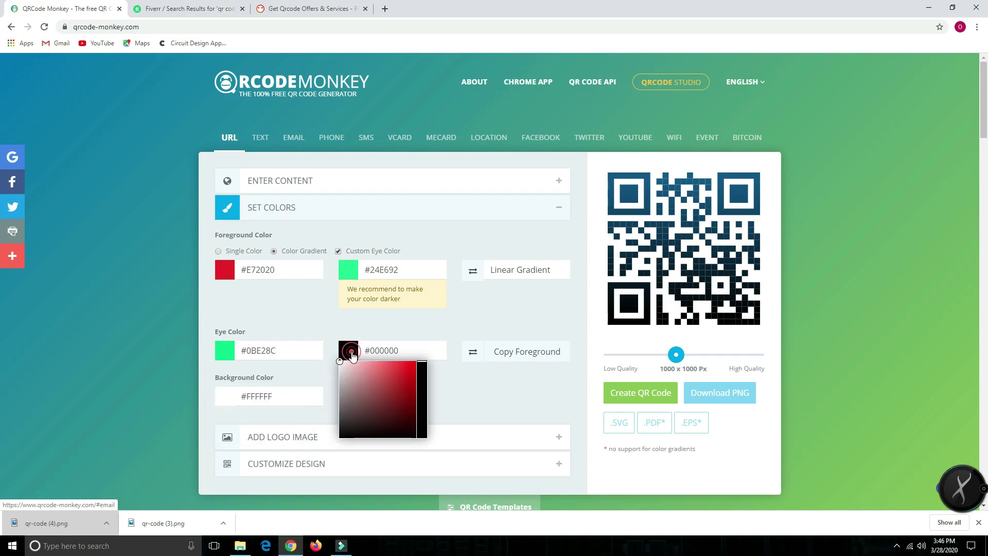
pyautogui.click(408, 377)
pyautogui.moveTo(422, 396); pyautogui.dragTo(423, 426)
pyautogui.click(482, 416)
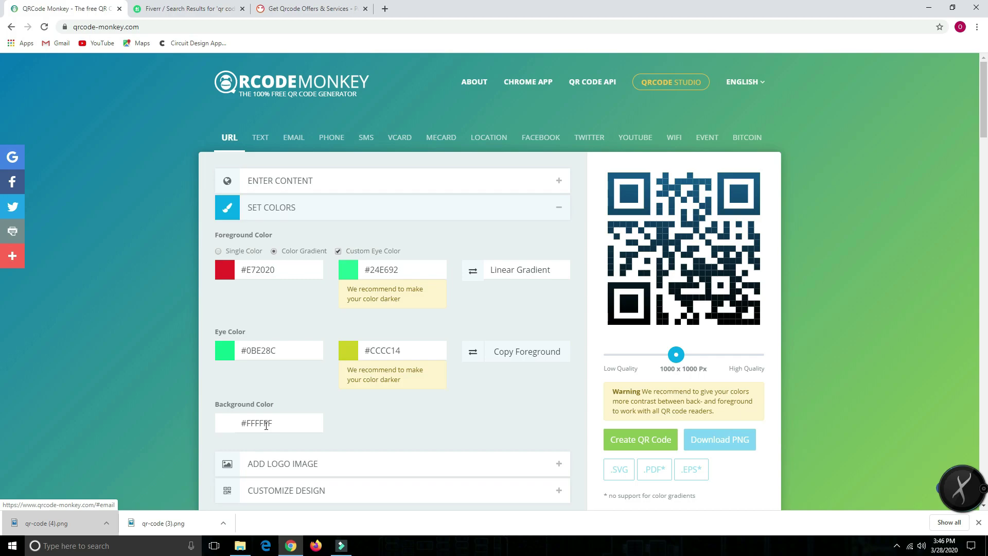
pyautogui.click(634, 439)
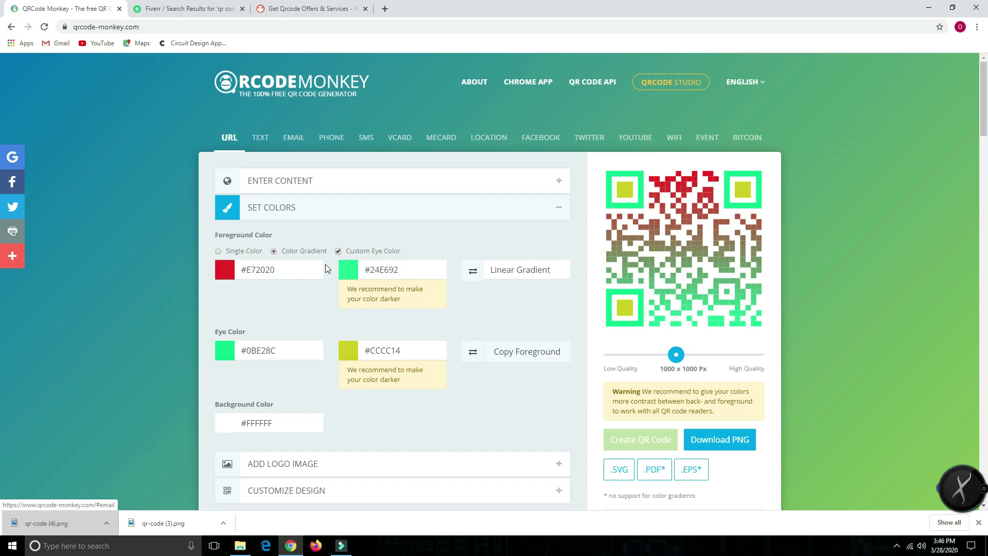
# Step: Darken the second eye color to olive #5A5A13 and regenerate the QR code
pyautogui.click(348, 346)
pyautogui.moveTo(410, 387)
pyautogui.mouseDown()
pyautogui.moveTo(404, 380)
pyautogui.moveTo(400, 411)
pyautogui.mouseUp()
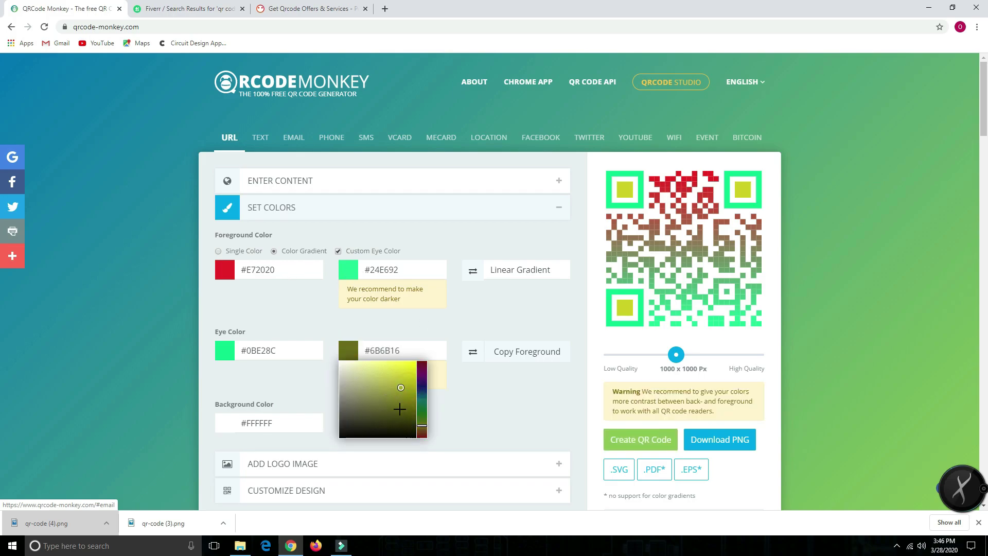
pyautogui.click(491, 388)
pyautogui.click(624, 393)
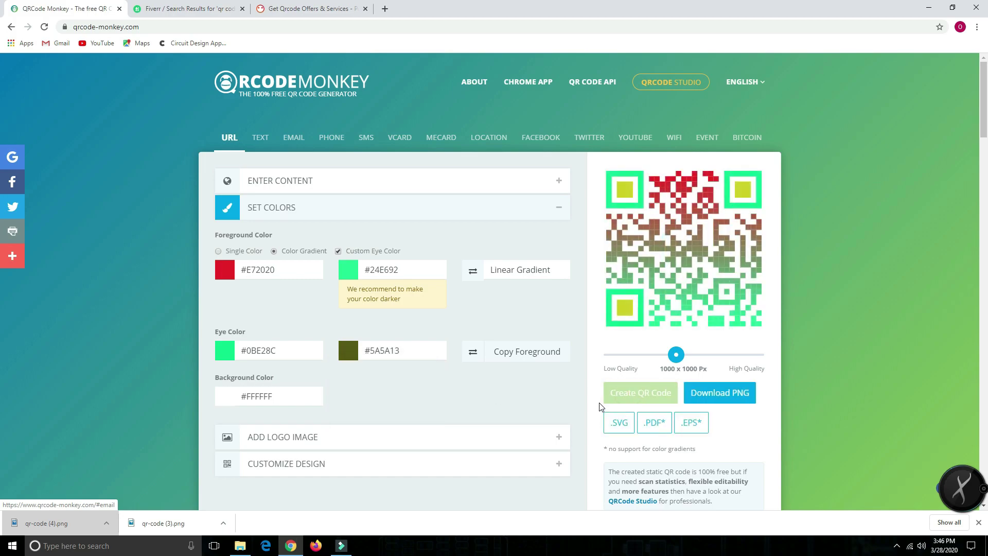
# Step: Add the Instagram logo from the gallery to the QR code and regenerate it
pyautogui.scroll(-1, 598, 378)
pyautogui.scroll(-1, 392, 345)
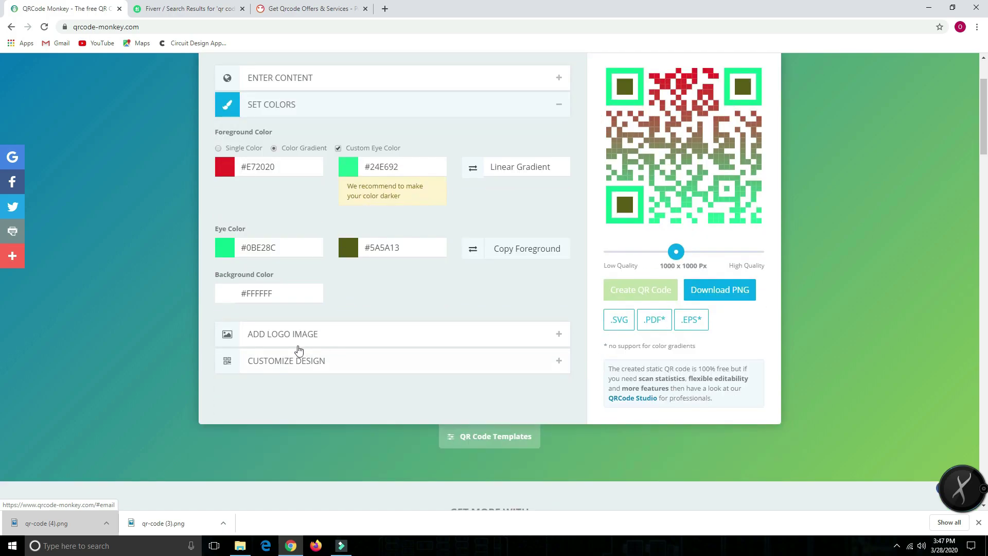
pyautogui.click(303, 335)
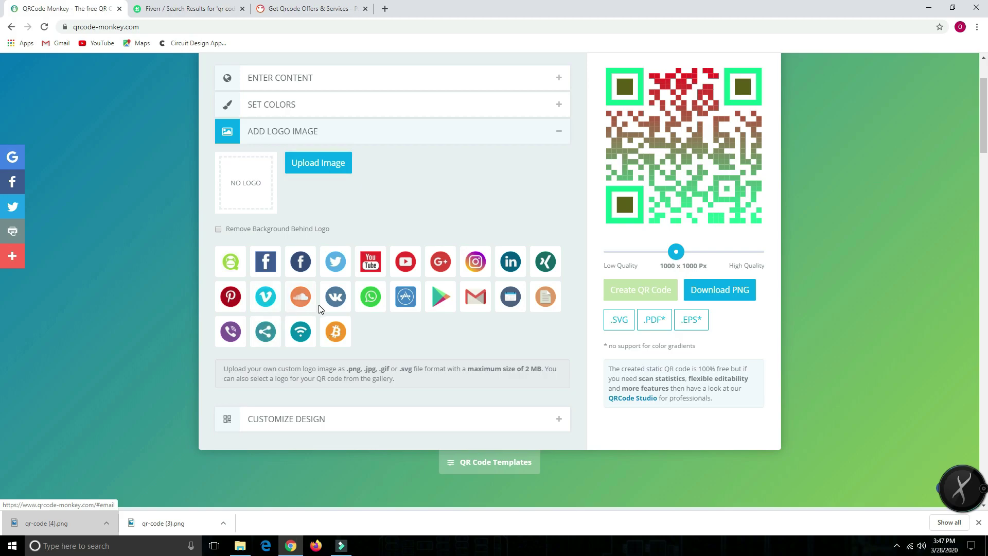
pyautogui.click(473, 264)
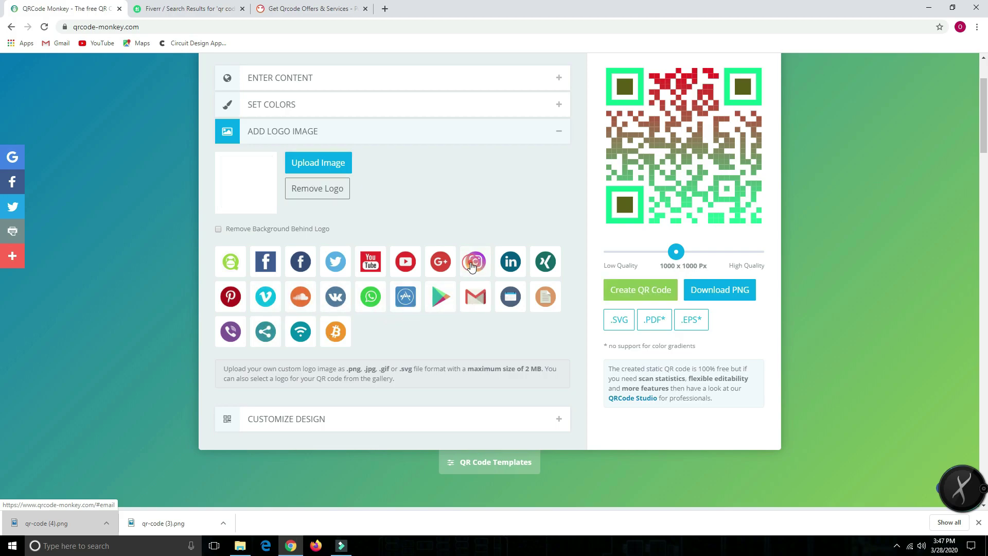
pyautogui.click(616, 290)
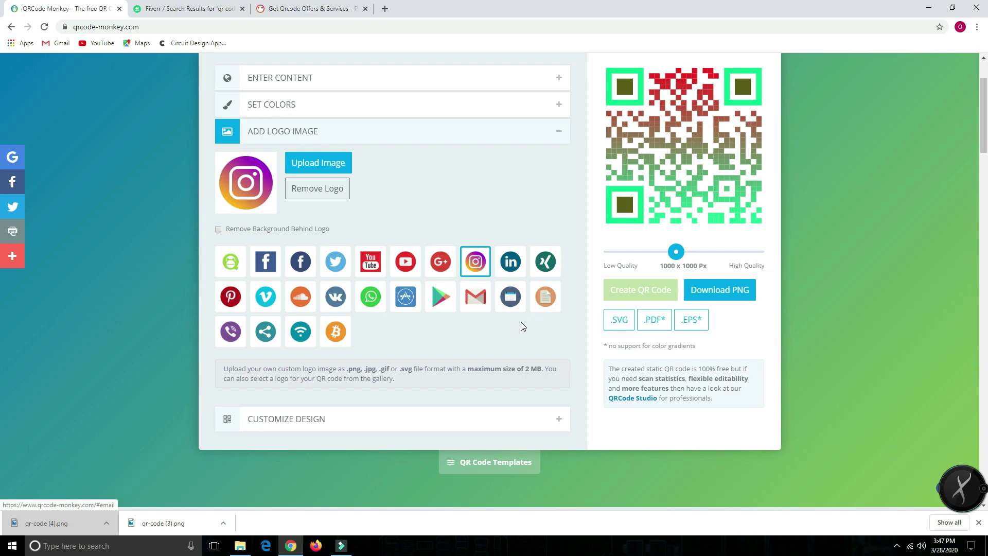
# Step: Choose the small four-pointed star pattern as the QR code's body shape
pyautogui.scroll(1, 520, 326)
pyautogui.scroll(-2, 466, 342)
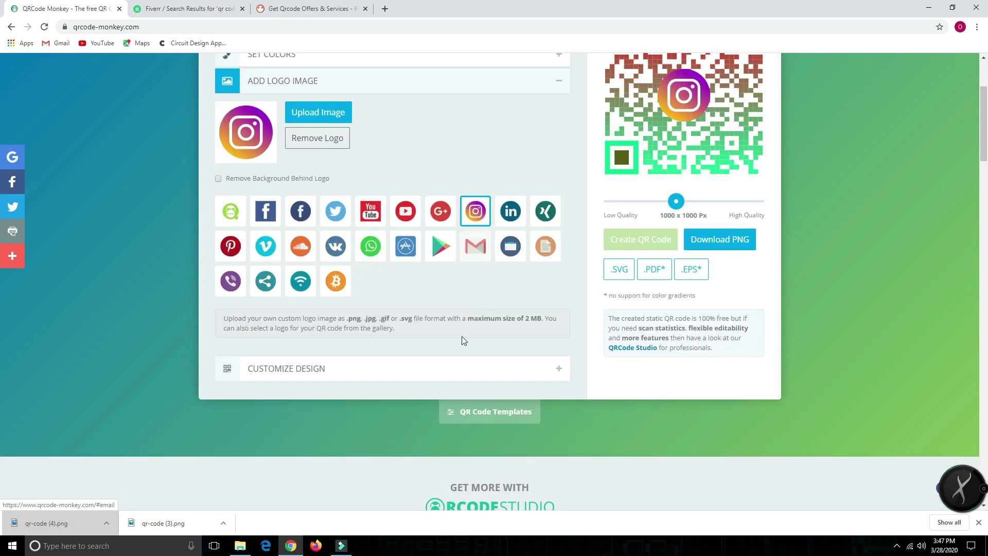
pyautogui.click(315, 369)
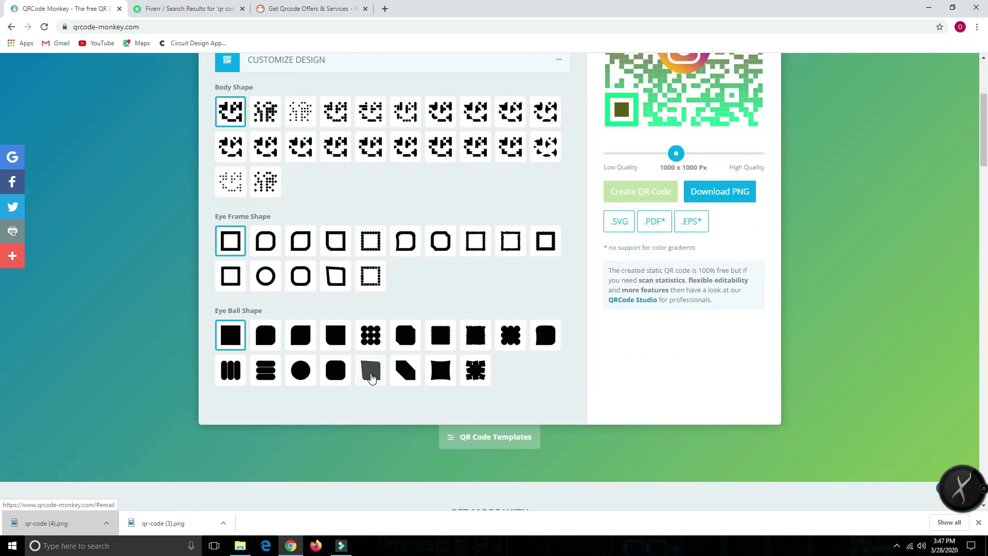
pyautogui.scroll(2, 371, 376)
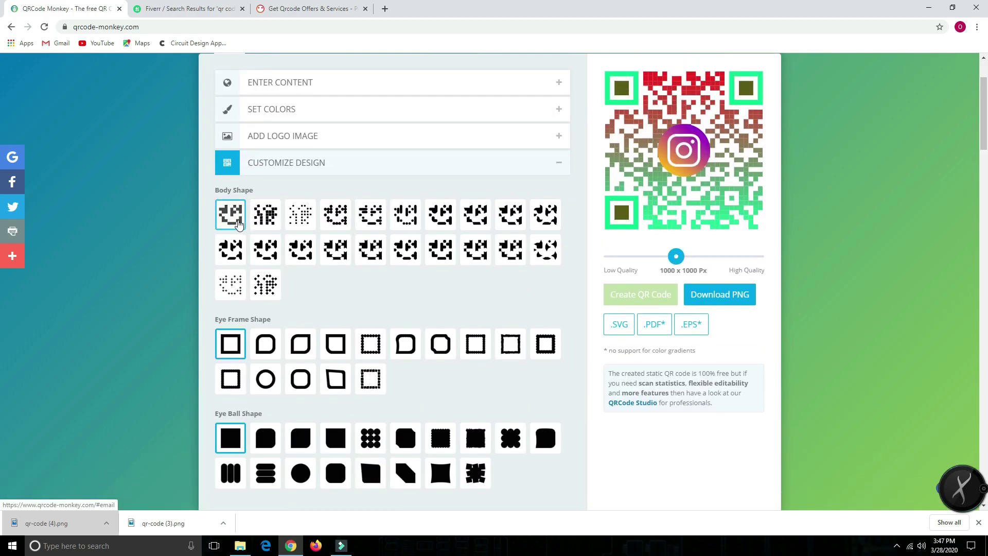
pyautogui.scroll(-1, 277, 352)
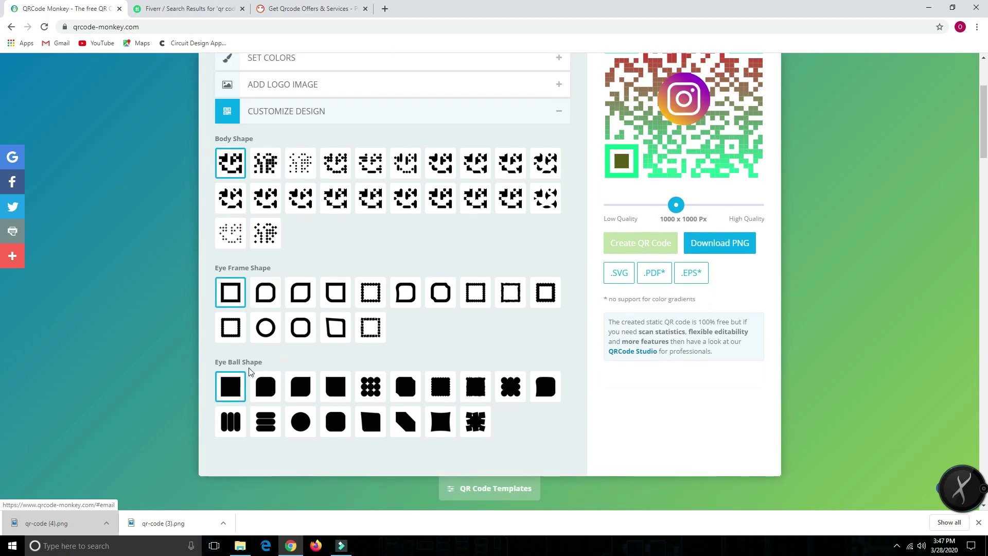
pyautogui.scroll(2, 309, 363)
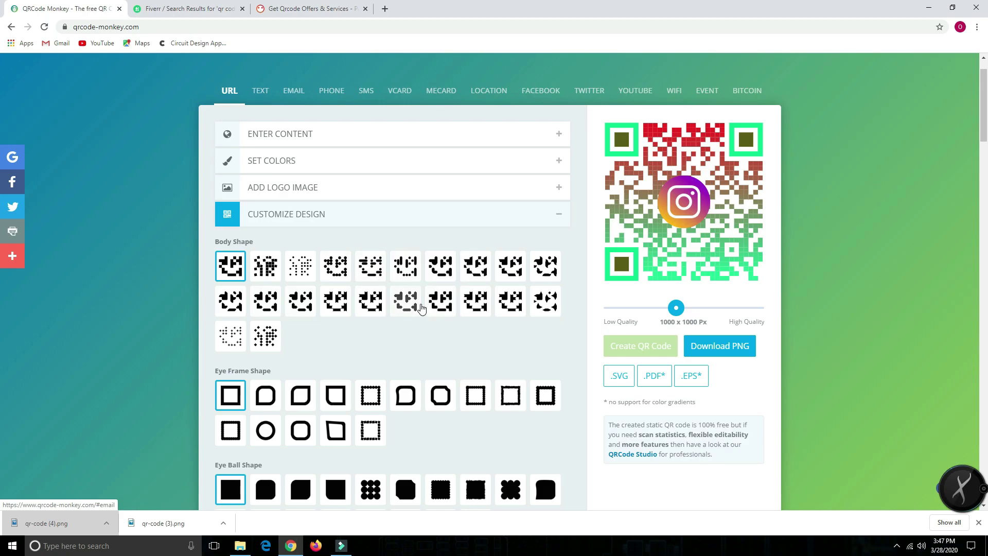
pyautogui.click(373, 307)
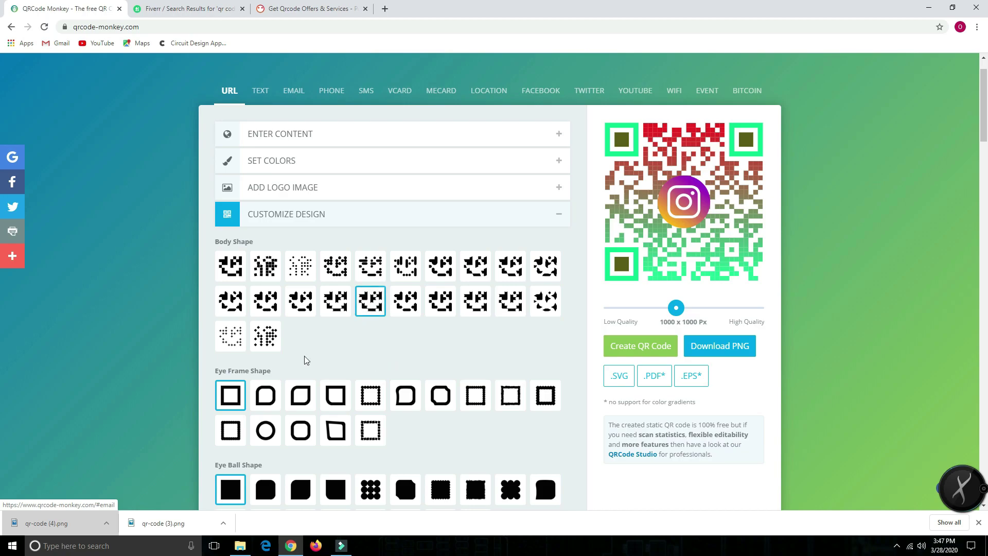
pyautogui.click(230, 335)
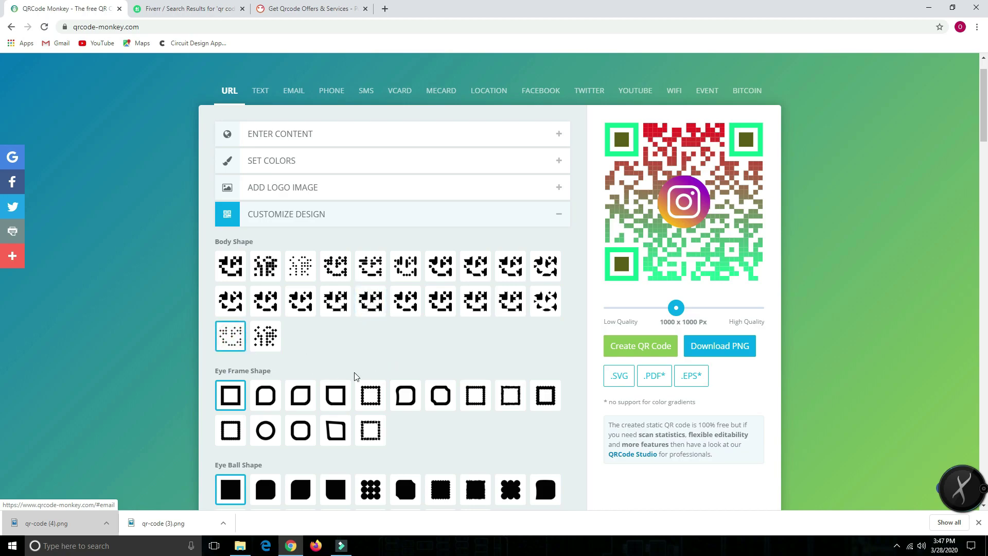
# Step: Choose the slanted rounded square as the eye frame shape and the circle as the eye ball shape
pyautogui.scroll(-1, 452, 381)
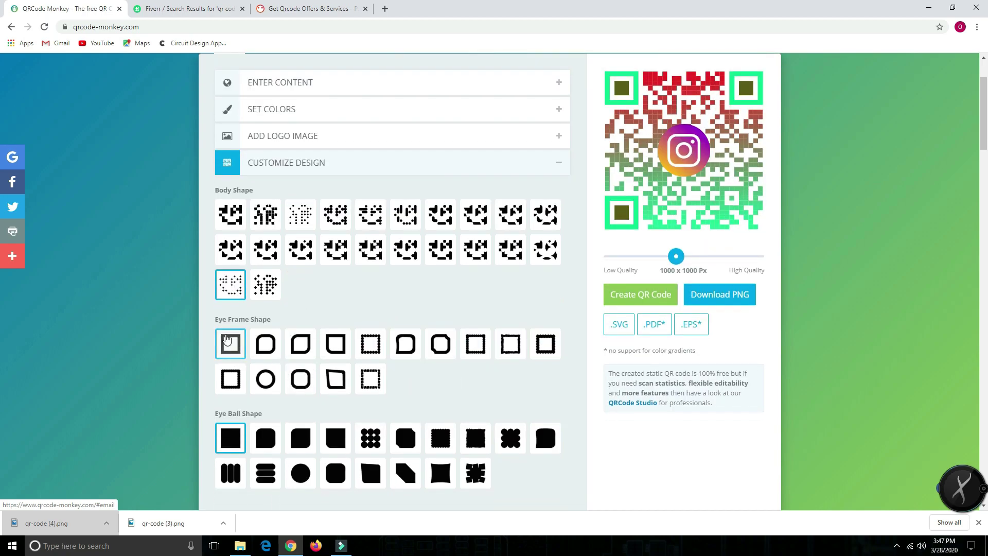
pyautogui.scroll(2, 649, 195)
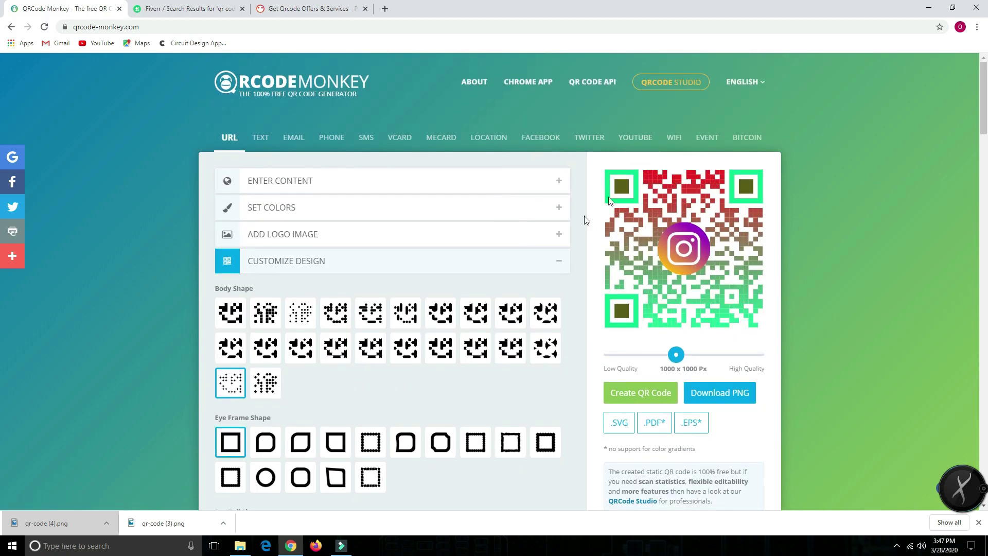
pyautogui.scroll(-1, 388, 374)
pyautogui.click(337, 478)
pyautogui.scroll(-2, 463, 397)
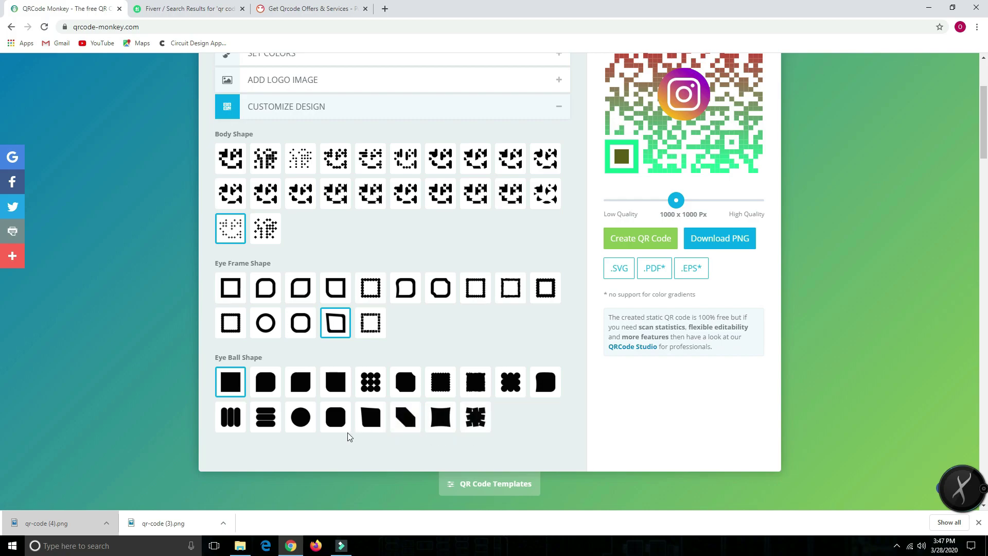
pyautogui.click(304, 420)
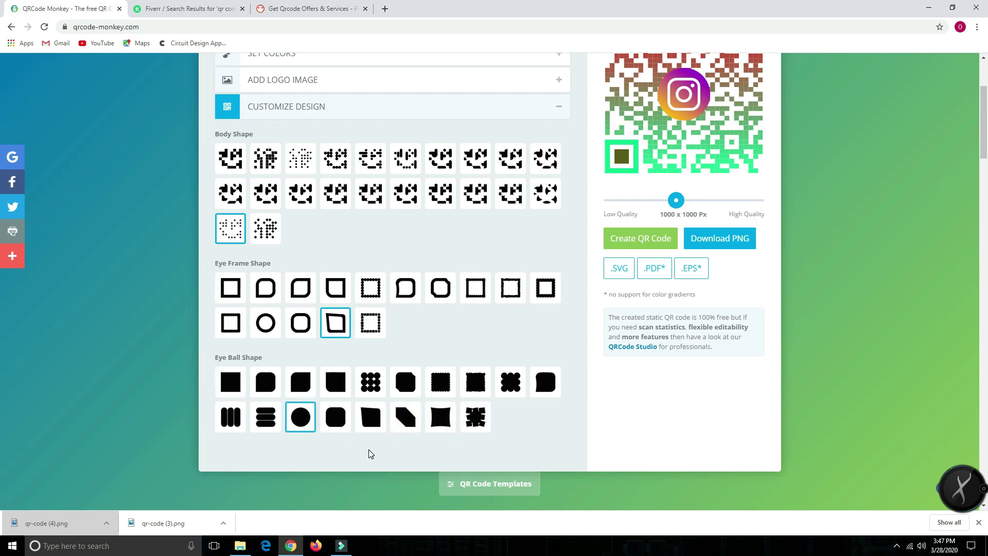
# Step: Generate the QR code with the chosen shapes and raise its image quality to 2000 x 2000 px
pyautogui.scroll(2, 368, 449)
pyautogui.click(644, 344)
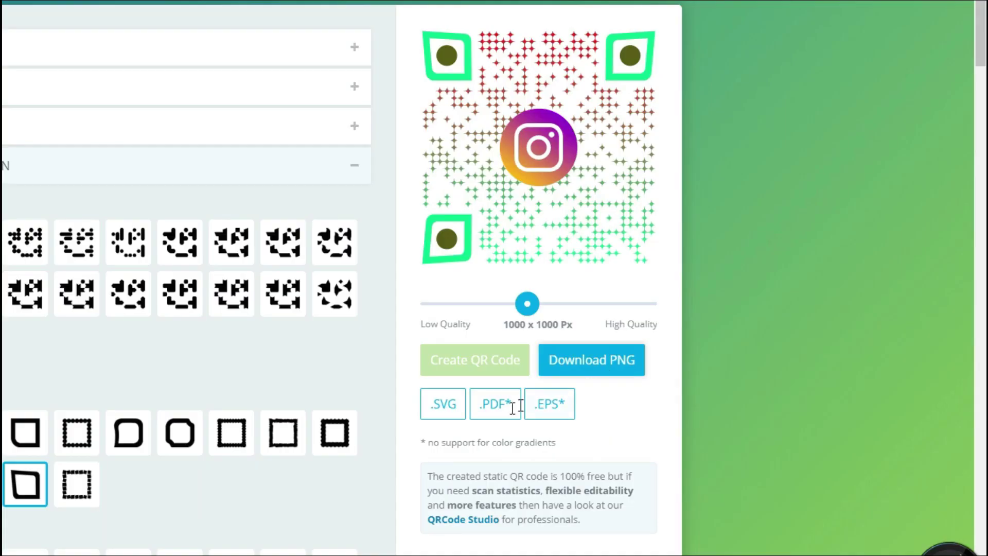
pyautogui.click(619, 371)
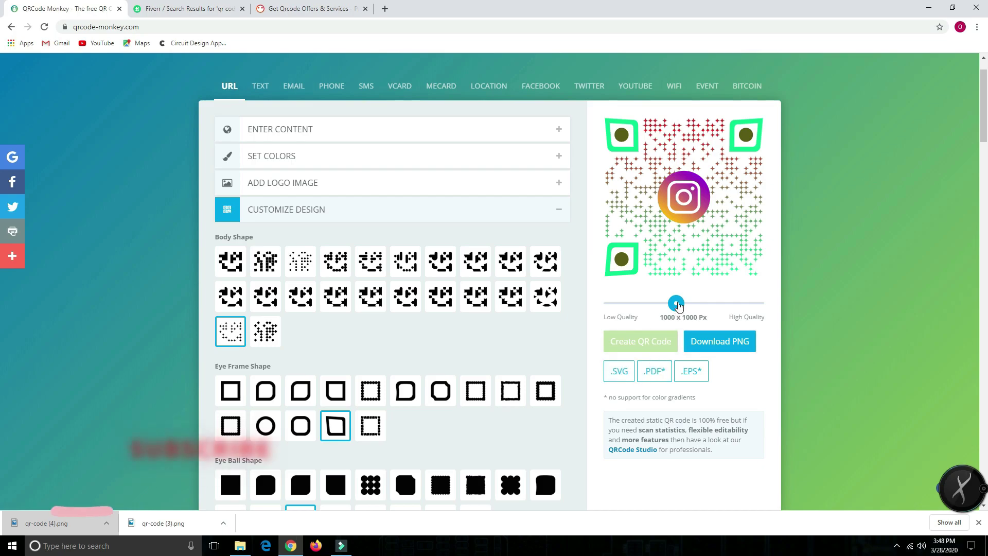
pyautogui.moveTo(678, 306); pyautogui.dragTo(757, 312)
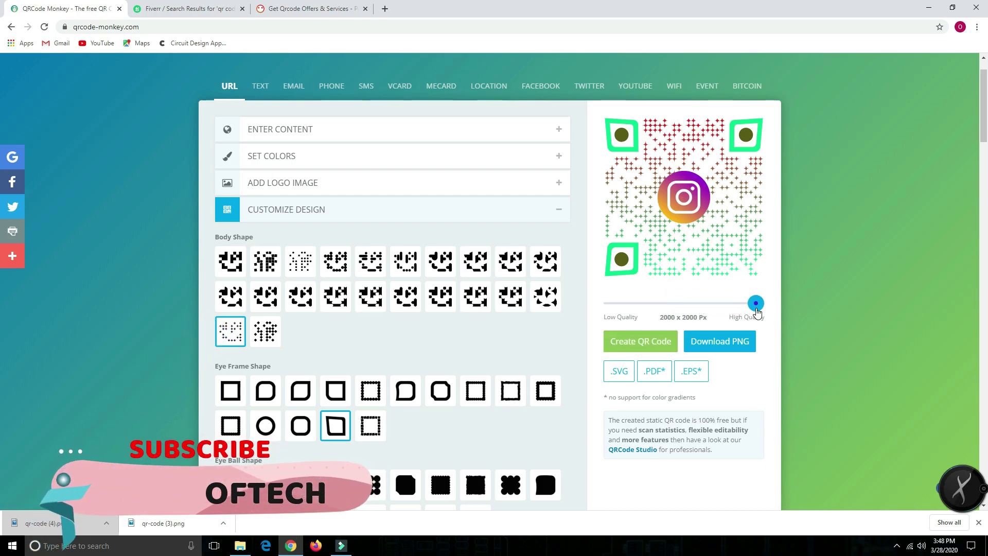